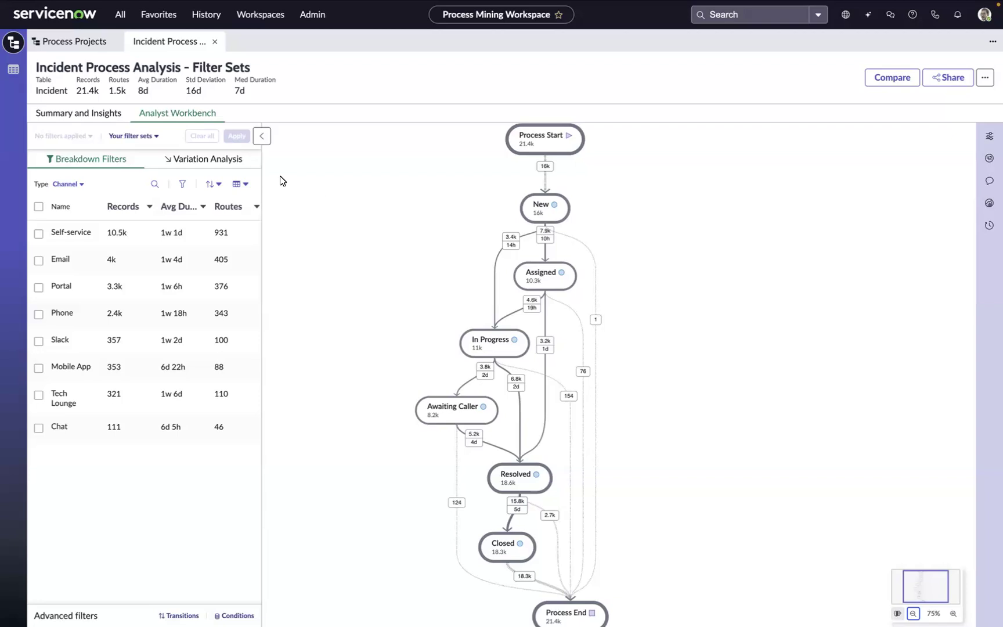
Filter the process map by variation analysis to the seven-step route with 1.4k records.
{"action": "left_click", "coordinate": [223, 160]}
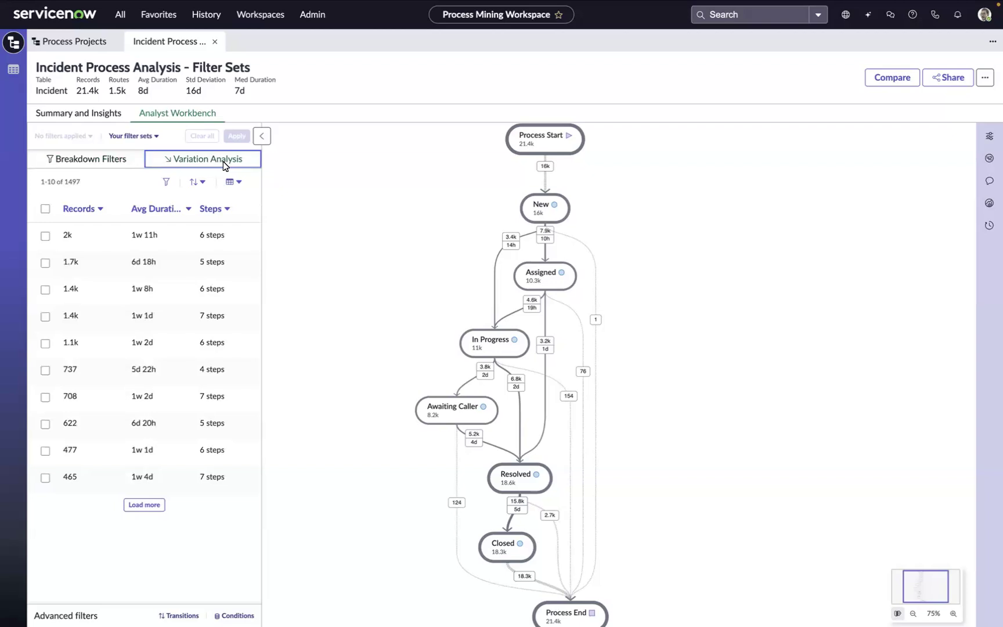
{"action": "left_click", "coordinate": [202, 183]}
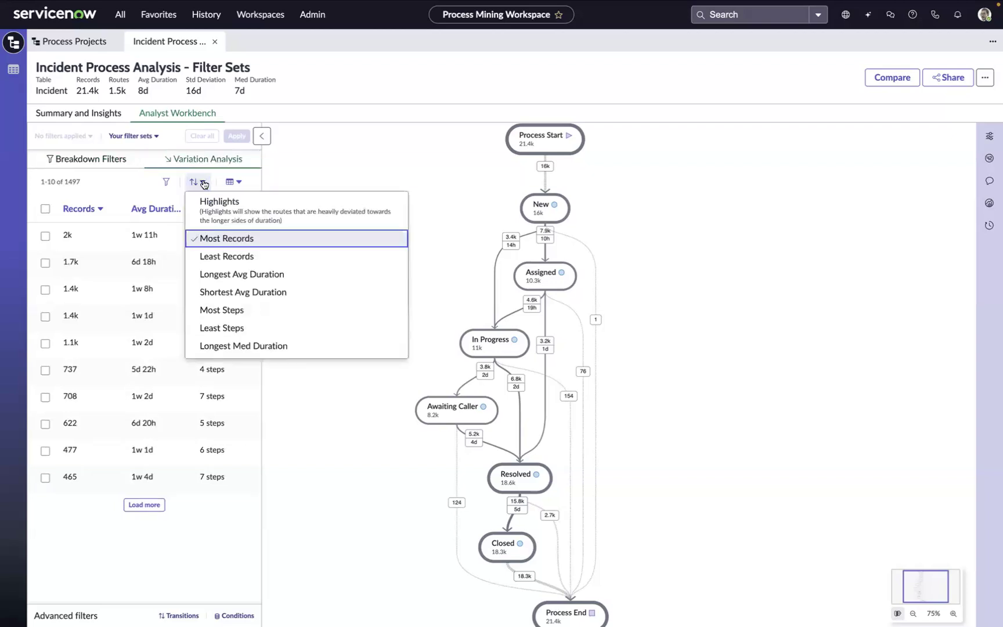
{"action": "left_click", "coordinate": [202, 183]}
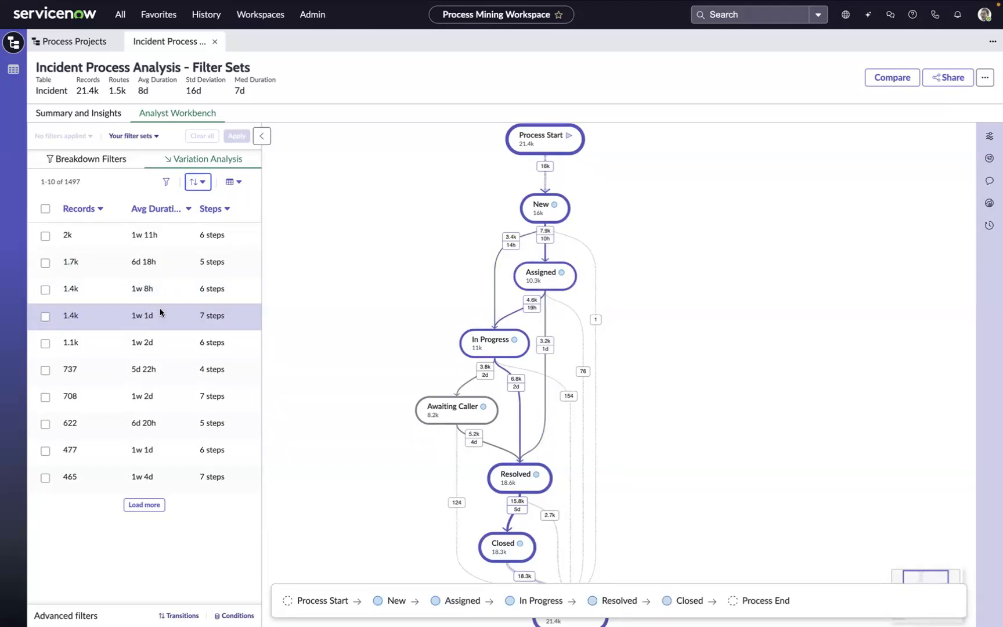
{"action": "left_click", "coordinate": [45, 317]}
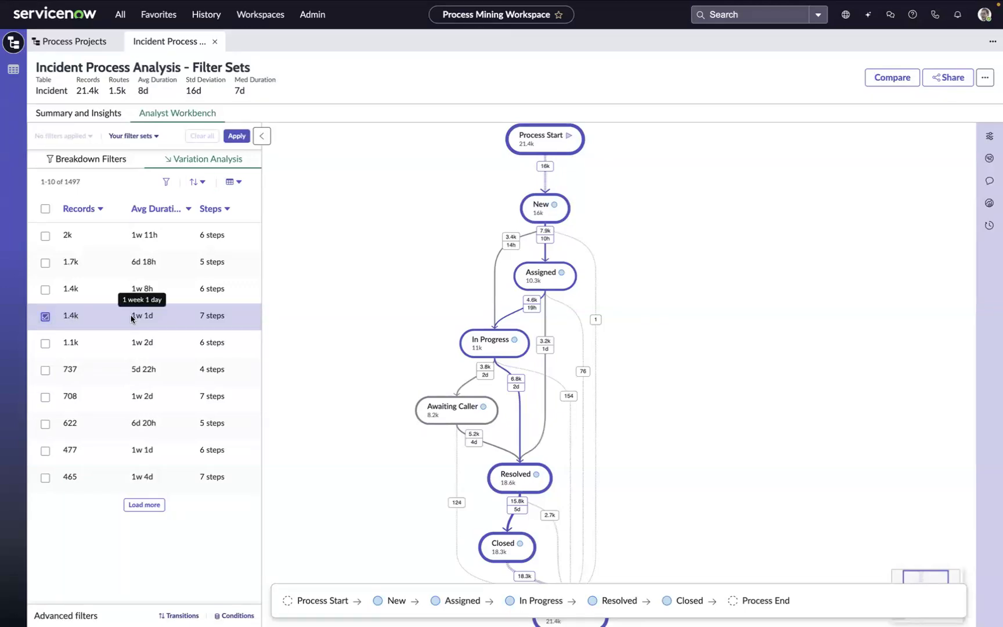
{"action": "left_click", "coordinate": [237, 136]}
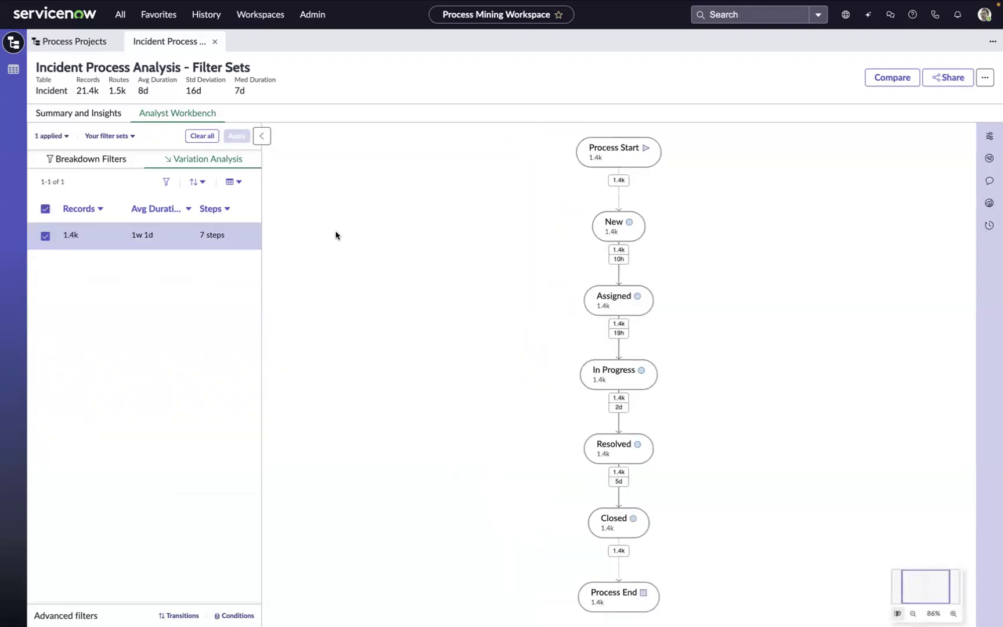
Save the applied route filter as a new filter set titled "Ideal Path" and review its entry among the saved sets.
{"action": "left_click", "coordinate": [134, 139]}
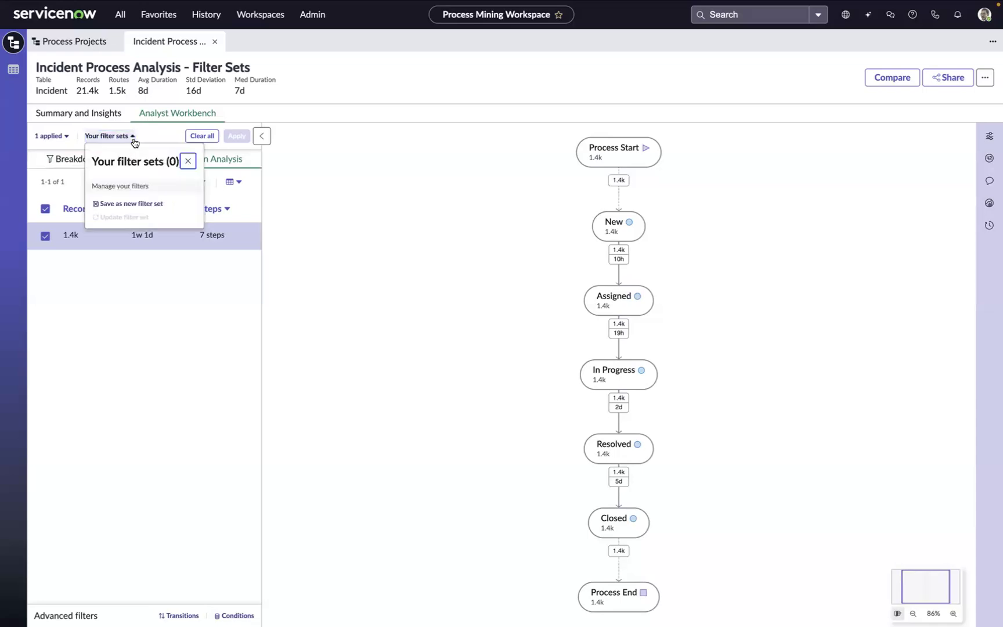
{"action": "left_click", "coordinate": [127, 204]}
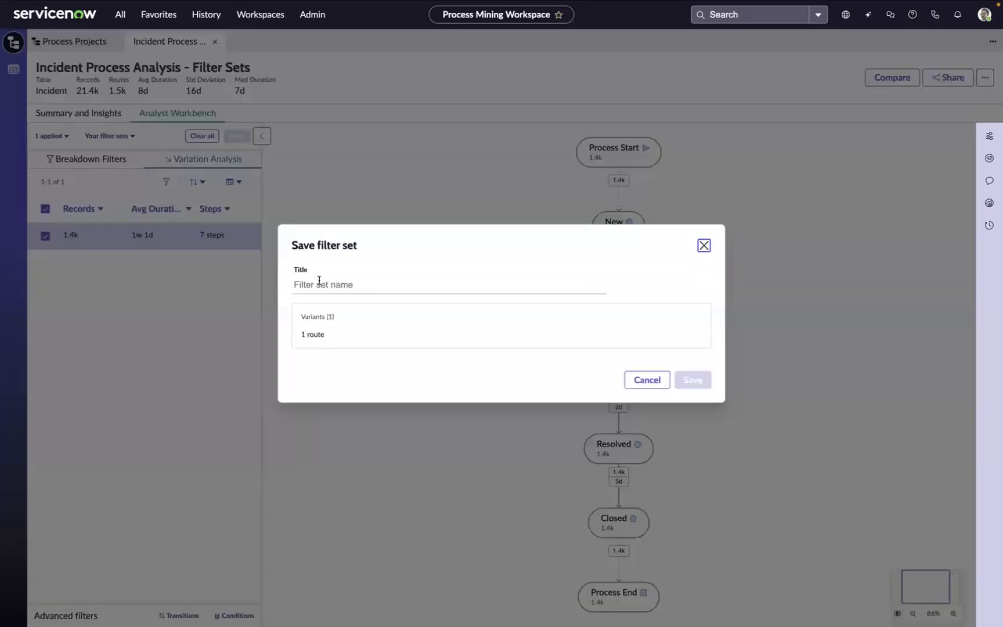
{"action": "type", "text": "Idea"}
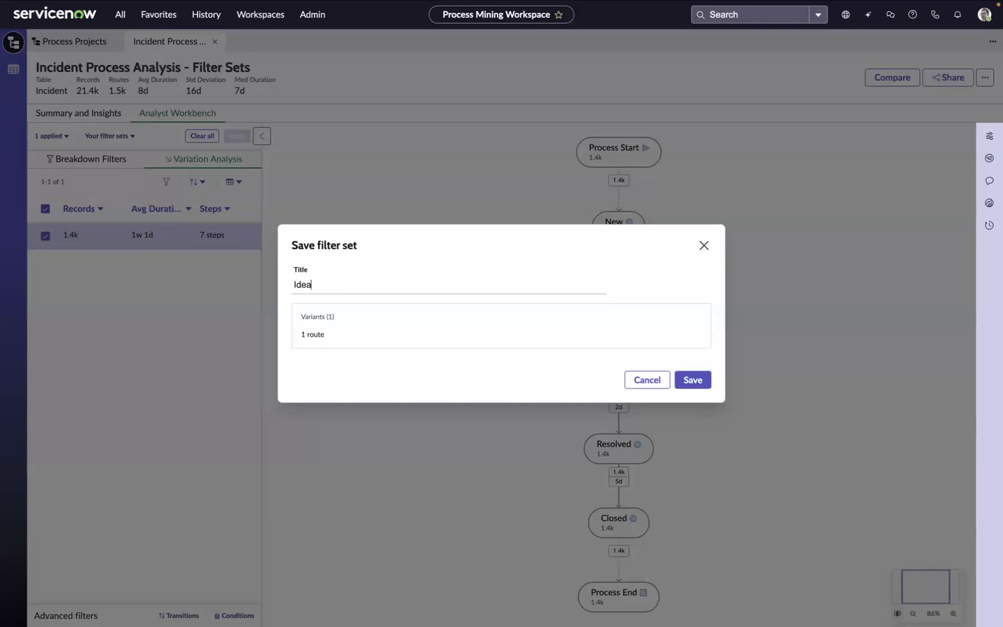
{"action": "type", "text": "l Path"}
{"action": "left_click", "coordinate": [691, 378]}
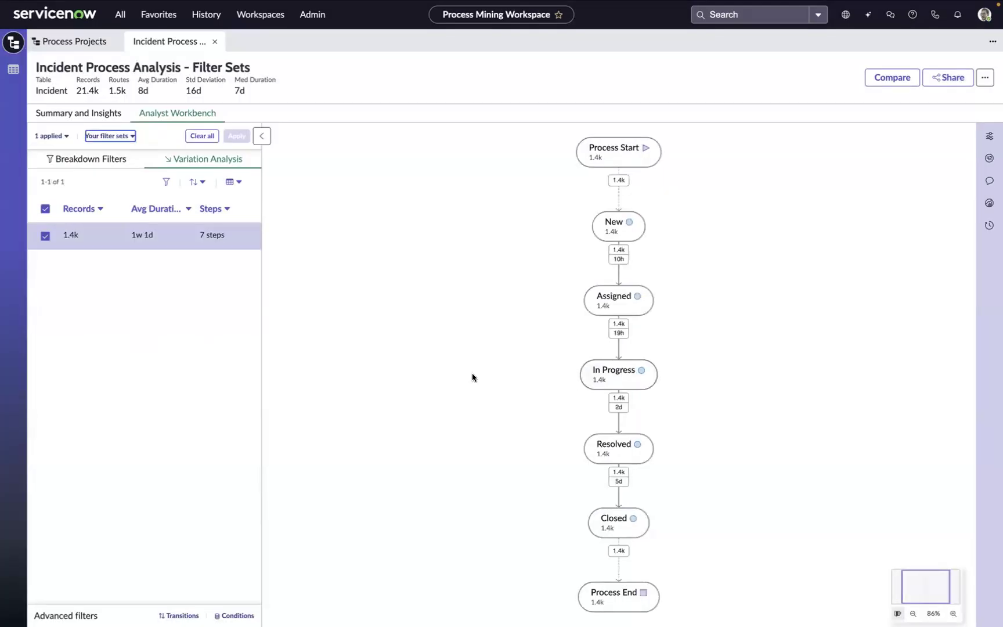
{"action": "left_click", "coordinate": [132, 137]}
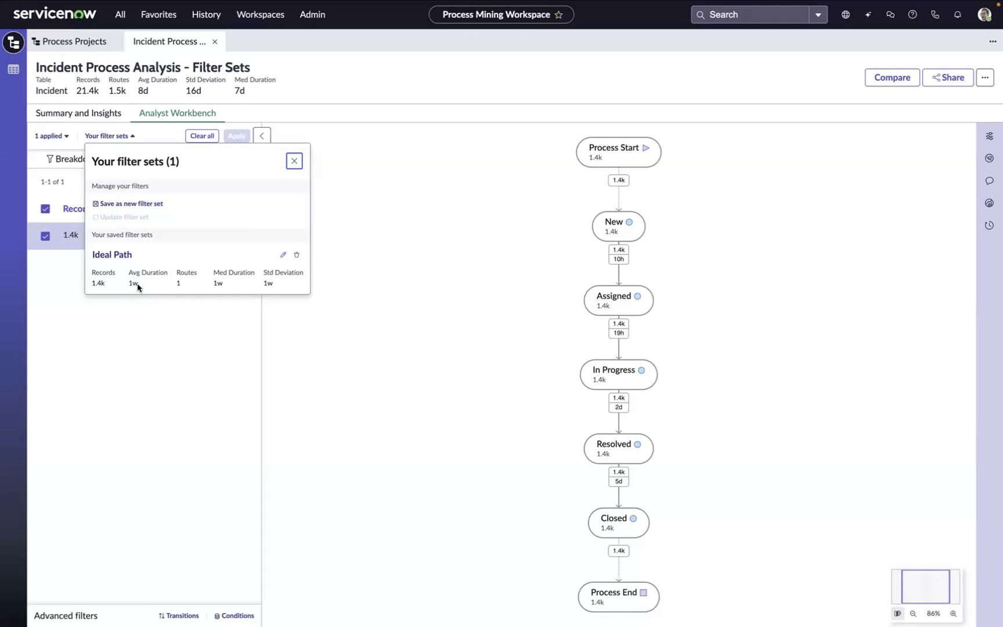
{"action": "left_click", "coordinate": [299, 166]}
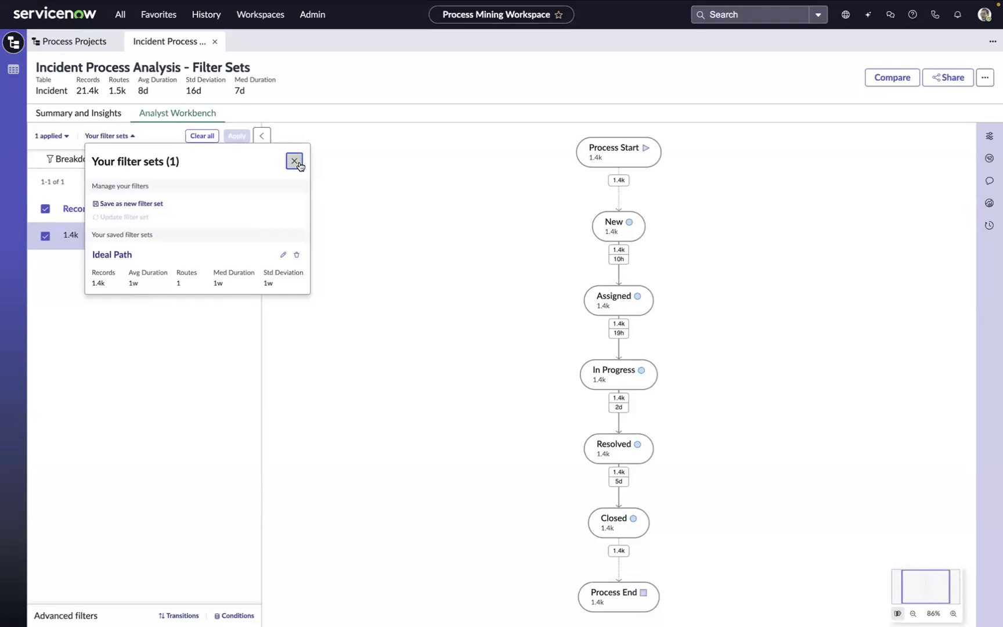
Clear all applied filters and filter the process map on the transition through the Awaiting Caller state.
{"action": "left_click", "coordinate": [202, 137]}
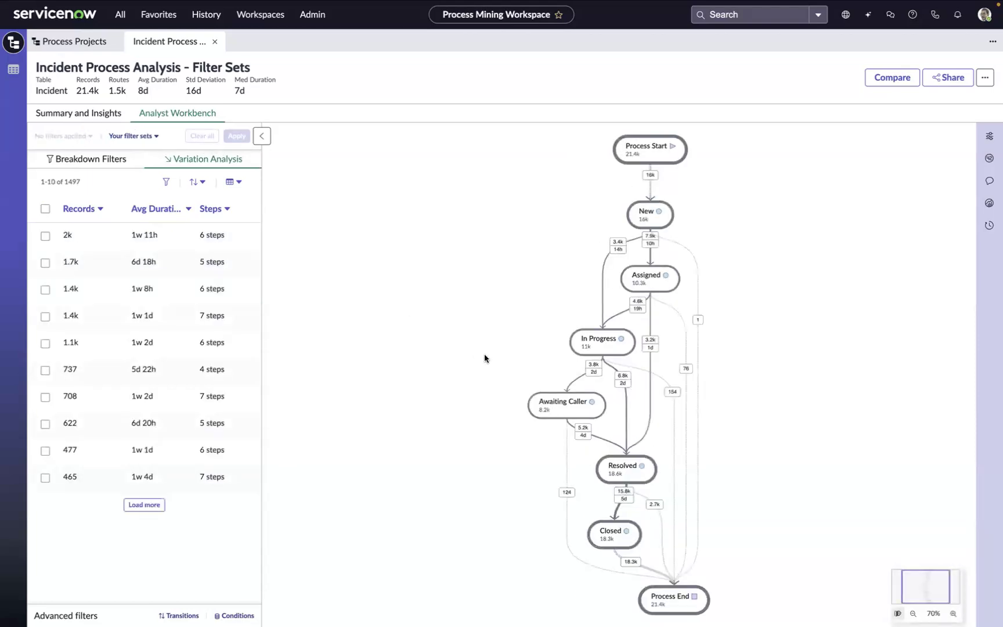
{"action": "left_click", "coordinate": [549, 401]}
{"action": "left_click", "coordinate": [851, 492]}
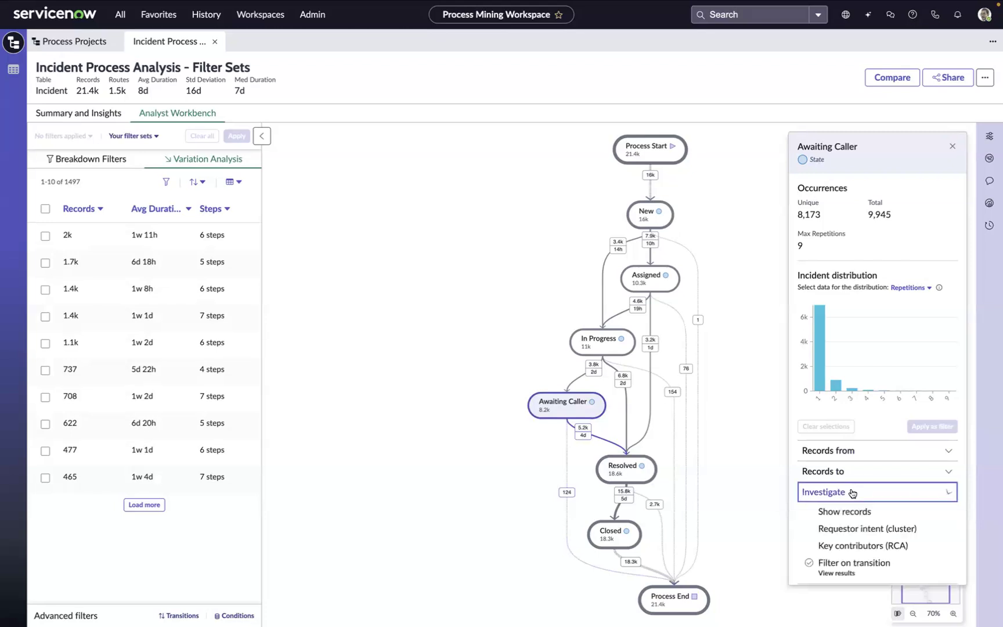
{"action": "left_click", "coordinate": [851, 558]}
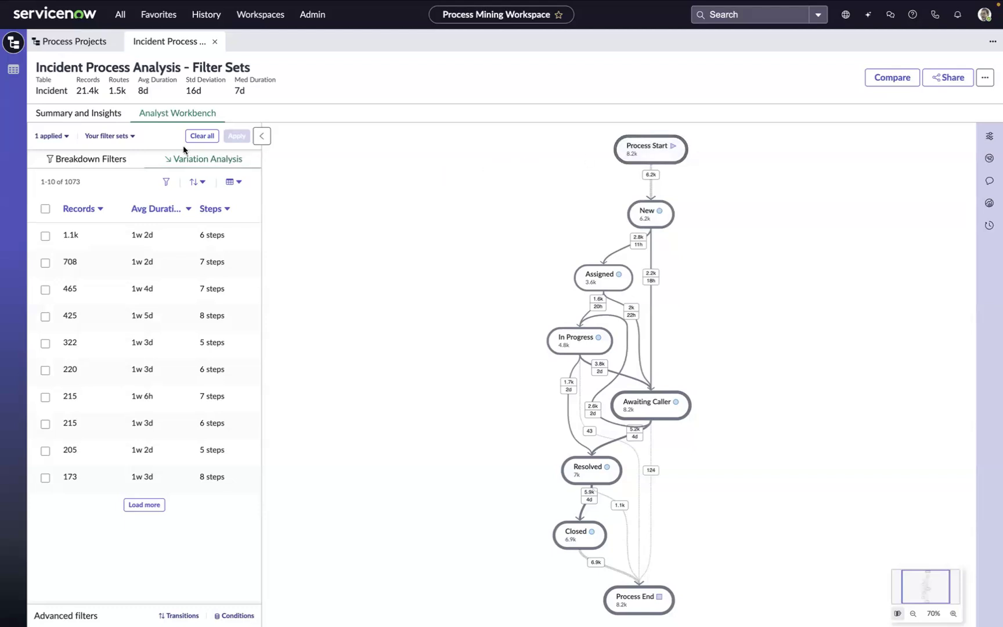
Save the transition filter as a new filter set titled "Incidents that go to Awaiting Caller" and review the saved sets' metrics.
{"action": "left_click", "coordinate": [131, 137]}
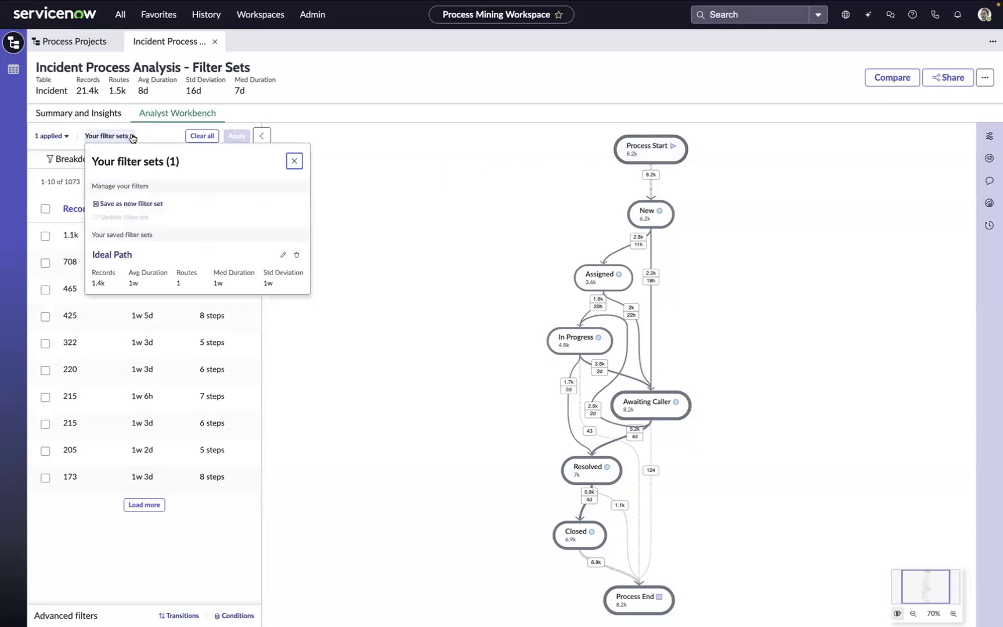
{"action": "left_click", "coordinate": [137, 204]}
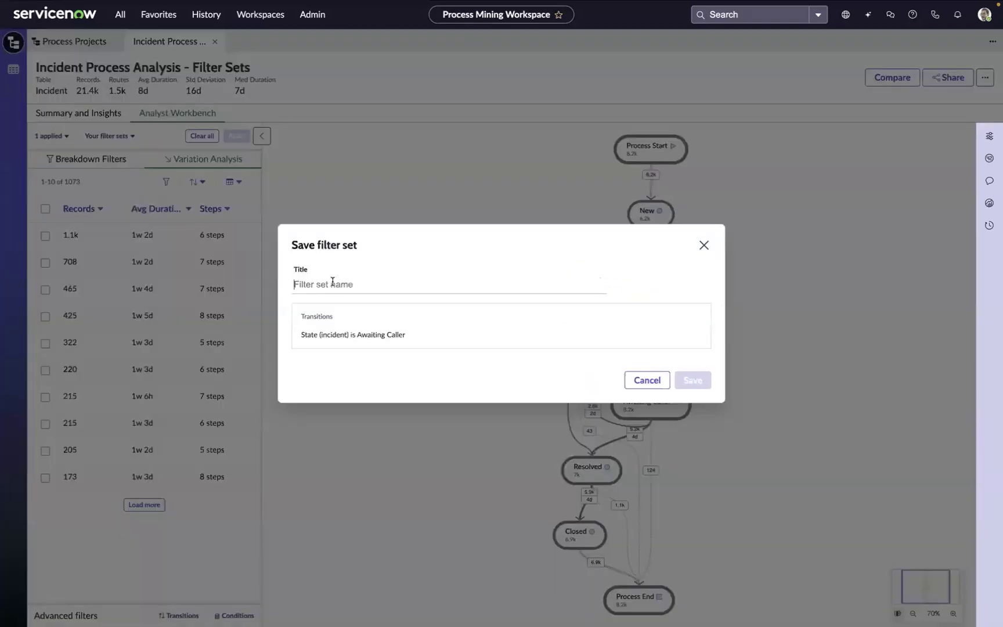
{"action": "type", "text": "Incidents that "}
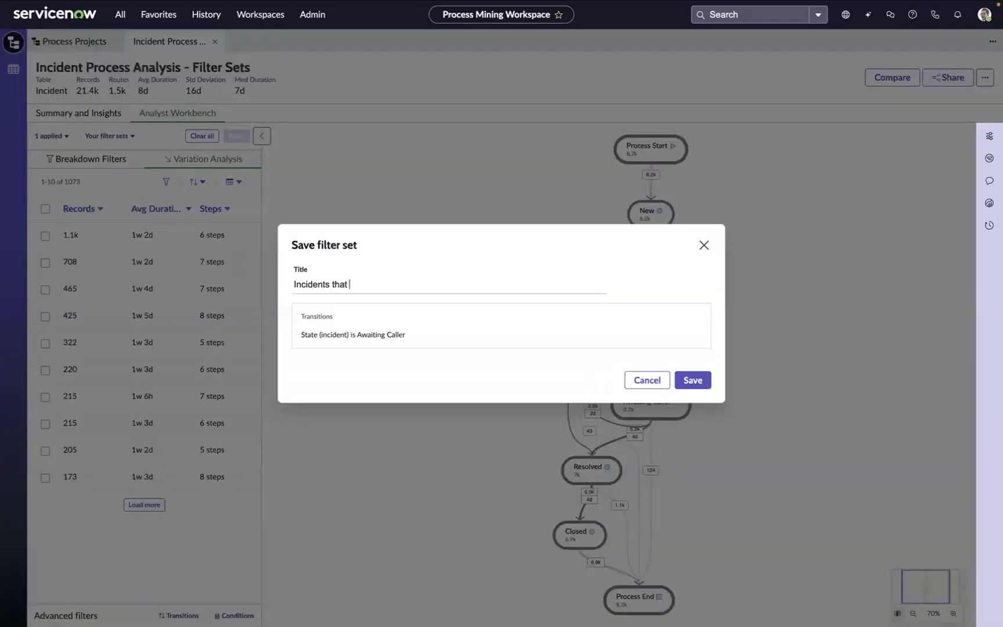
{"action": "type", "text": "go to Awaiting Caller"}
{"action": "left_click", "coordinate": [688, 380]}
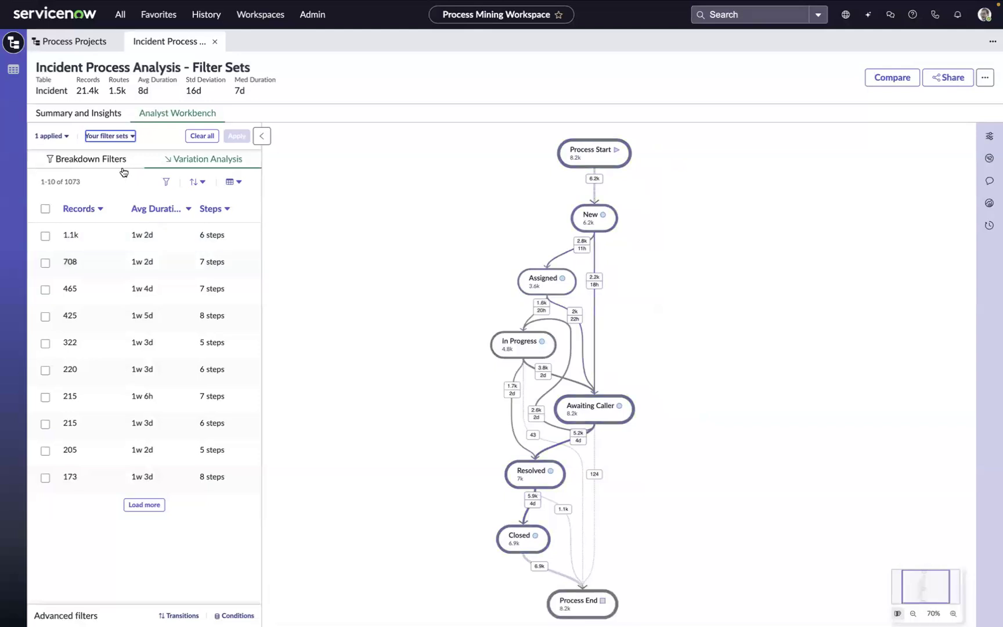
{"action": "left_click", "coordinate": [127, 139]}
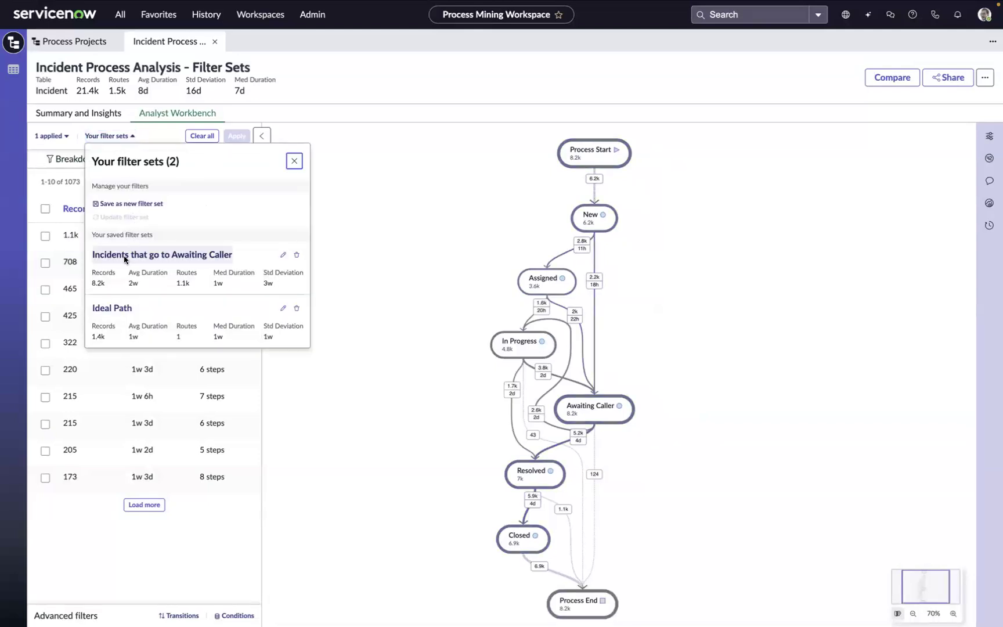
{"action": "mouse_move", "coordinate": [101, 283]}
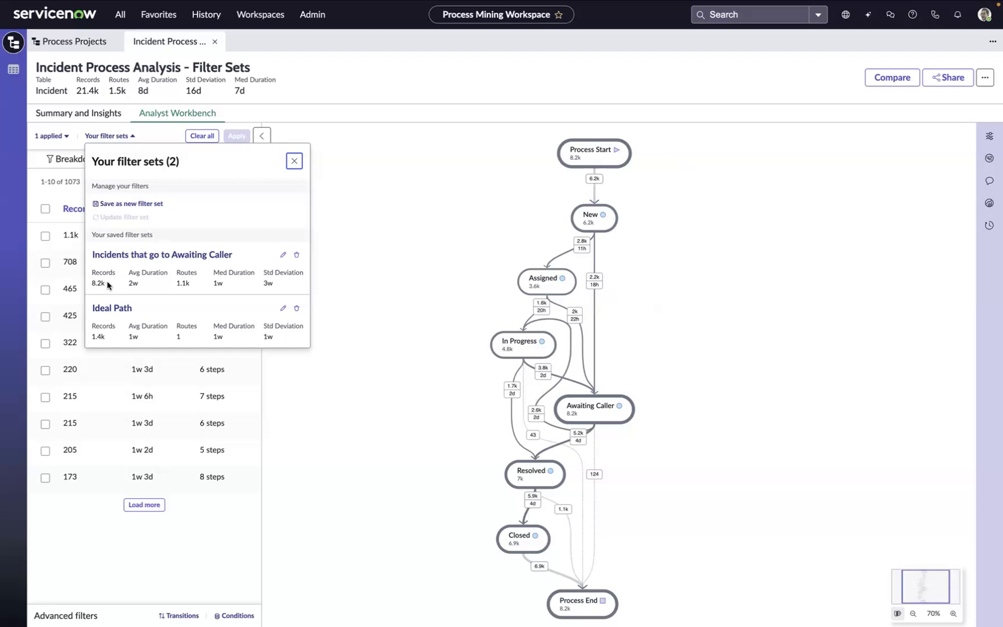
{"action": "left_click", "coordinate": [295, 162]}
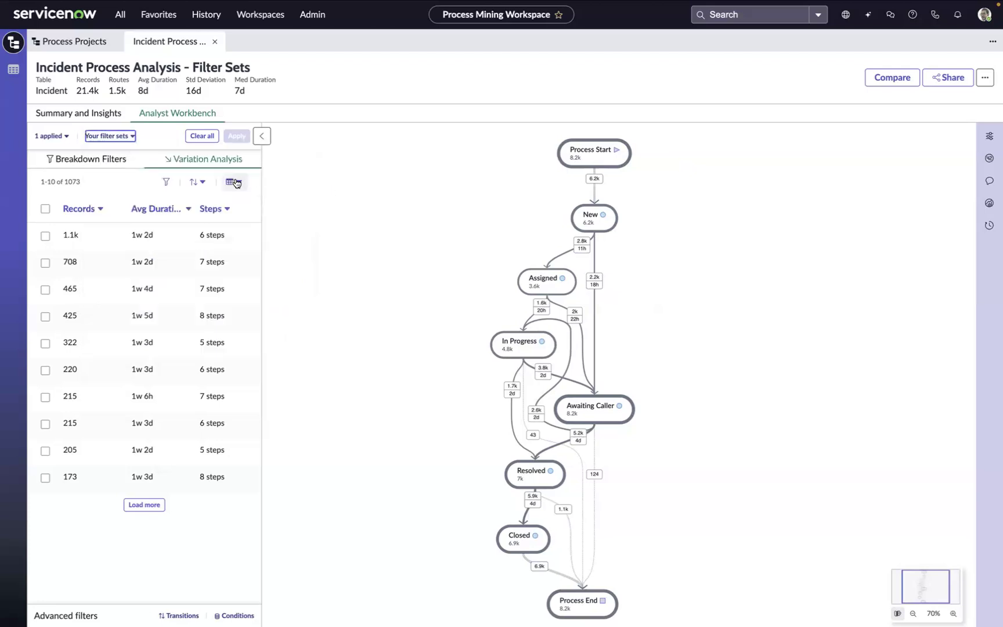
Set up a model comparison with "Ideal Path" as Model A and "Incidents that go to Awaiting Caller" as Model B.
{"action": "left_click", "coordinate": [133, 137]}
{"action": "left_click", "coordinate": [121, 311]}
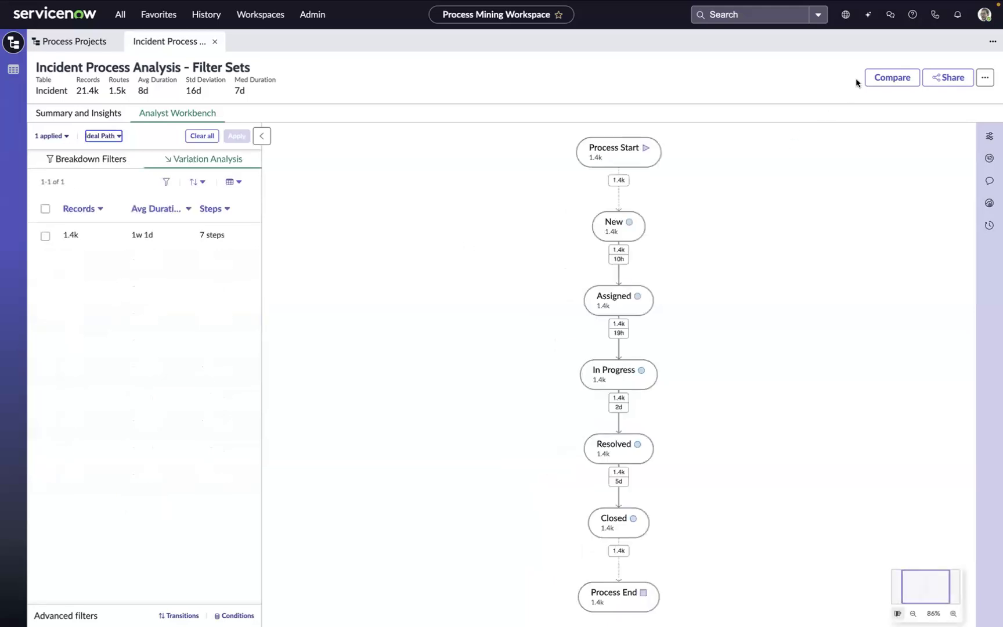
{"action": "left_click", "coordinate": [893, 79]}
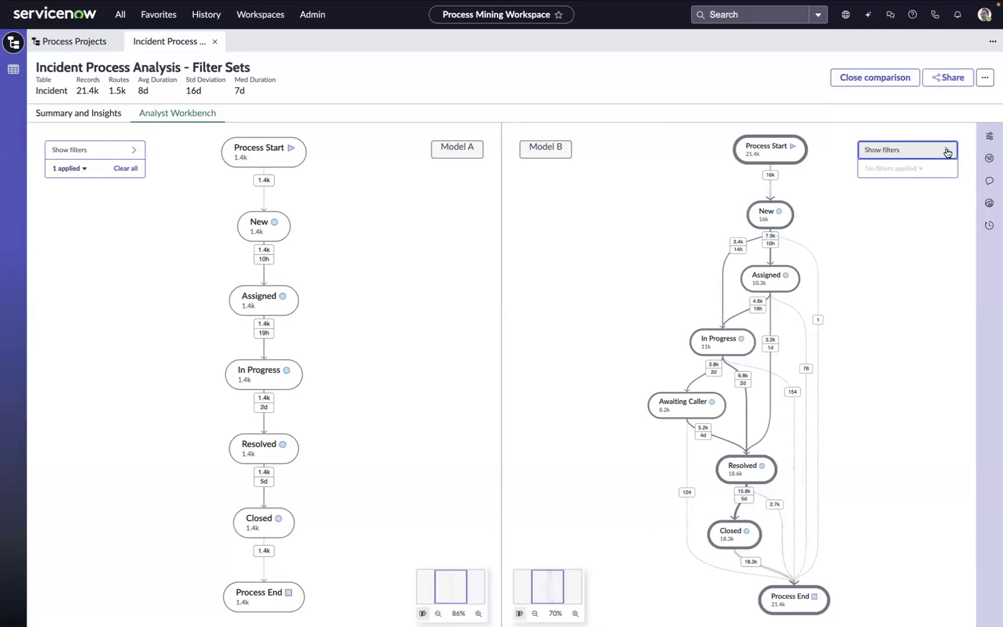
{"action": "left_click", "coordinate": [945, 147]}
{"action": "left_click", "coordinate": [872, 139]}
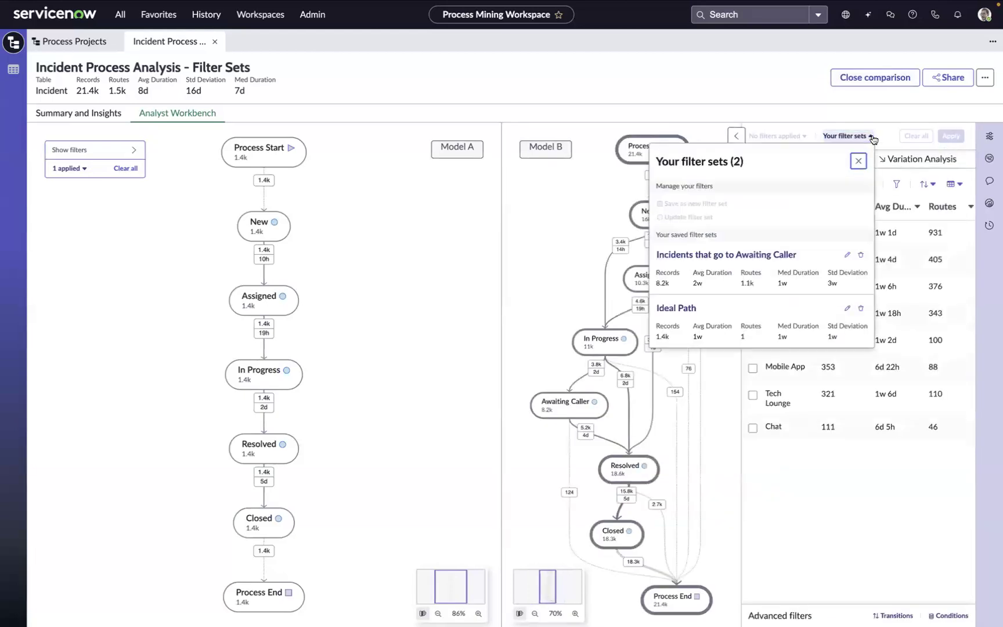
{"action": "left_click", "coordinate": [776, 258]}
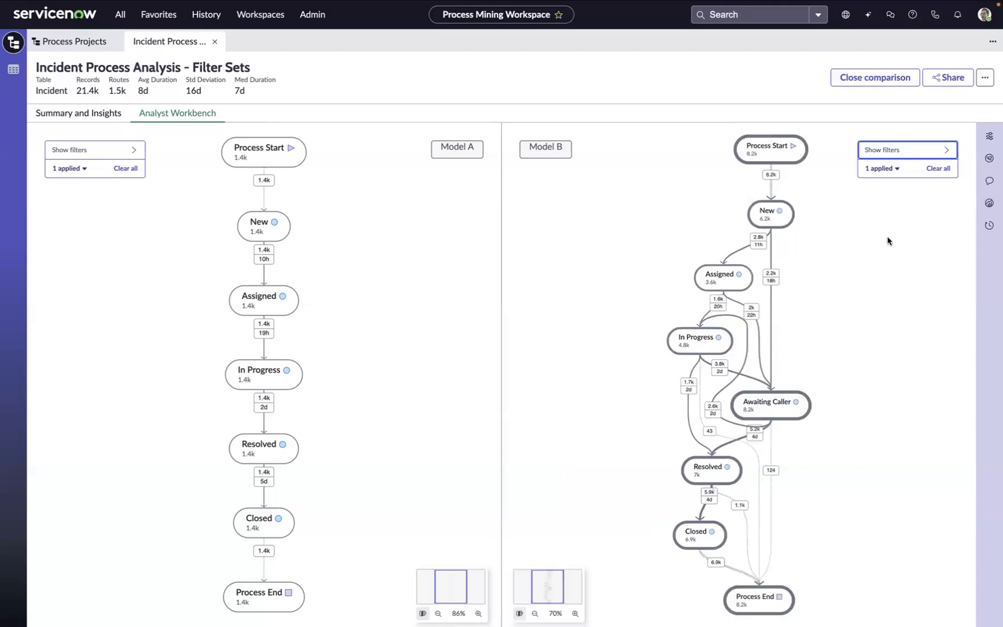
Examine the comparison statistics for Model A and Model B, then close the statistics and model options.
{"action": "left_click", "coordinate": [989, 136]}
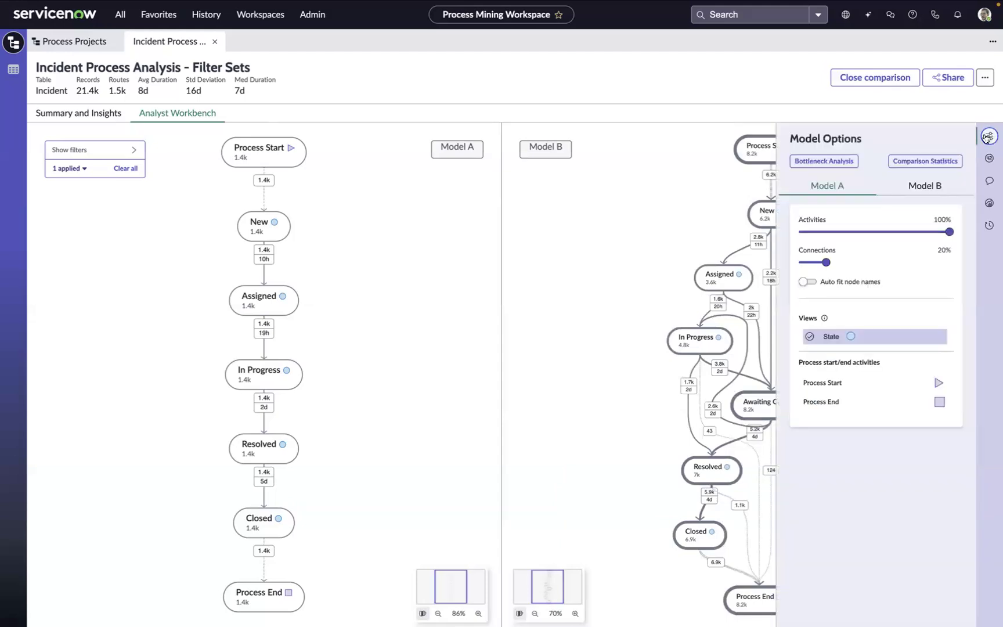
{"action": "left_click", "coordinate": [926, 161]}
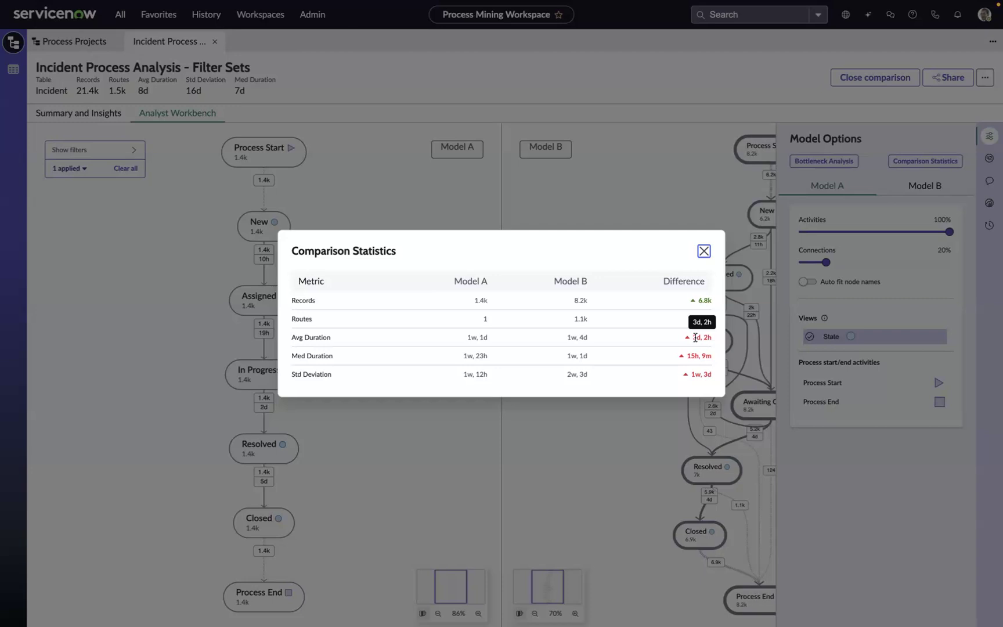
{"action": "left_click", "coordinate": [702, 253]}
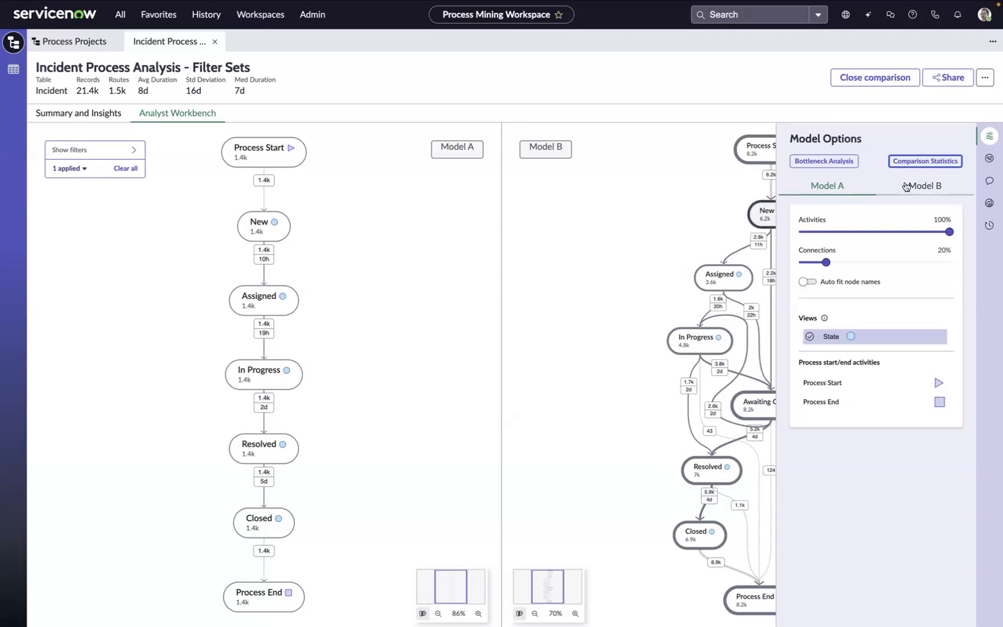
{"action": "left_click", "coordinate": [983, 141]}
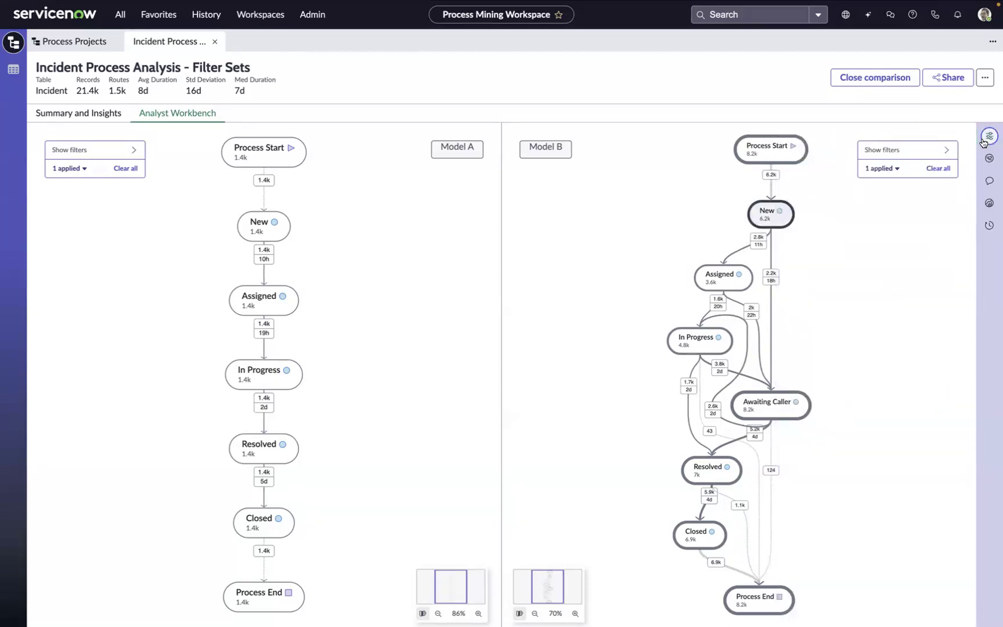